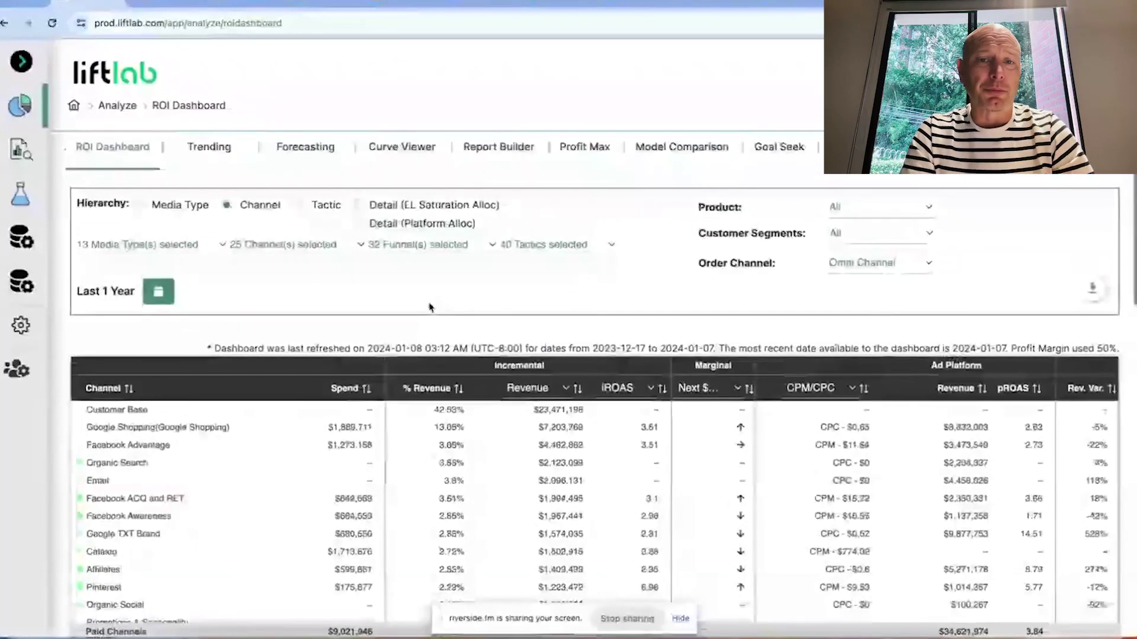
scroll(430, 306, up, 1)
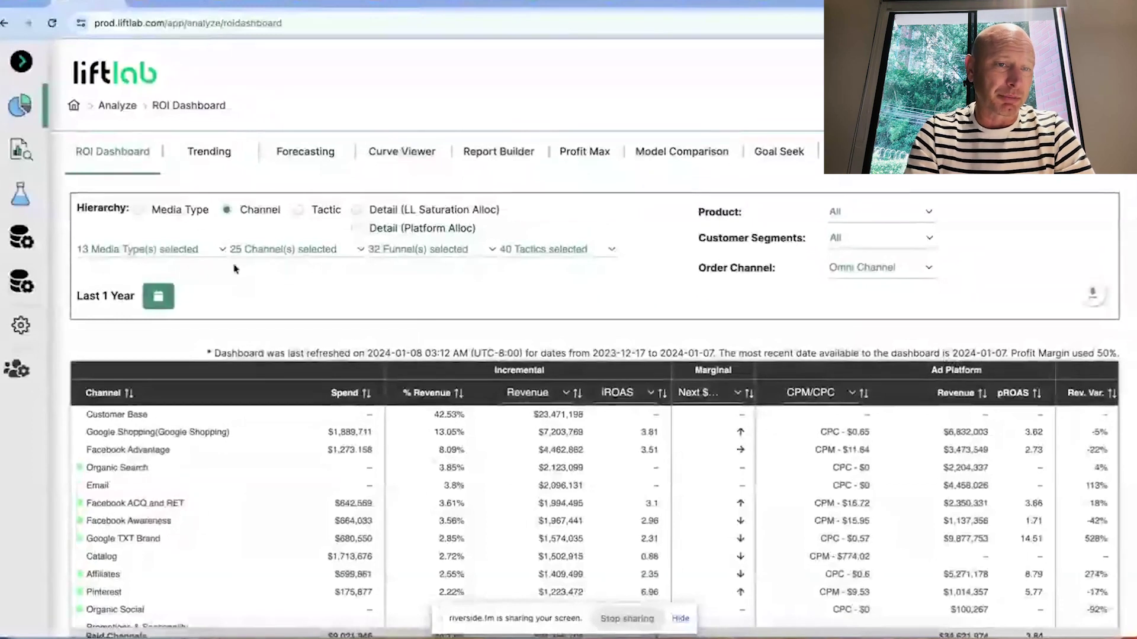
- From the Experiment Designer, start a new Go Dark with Pacing Test experiment
mouse_move(36, 135)
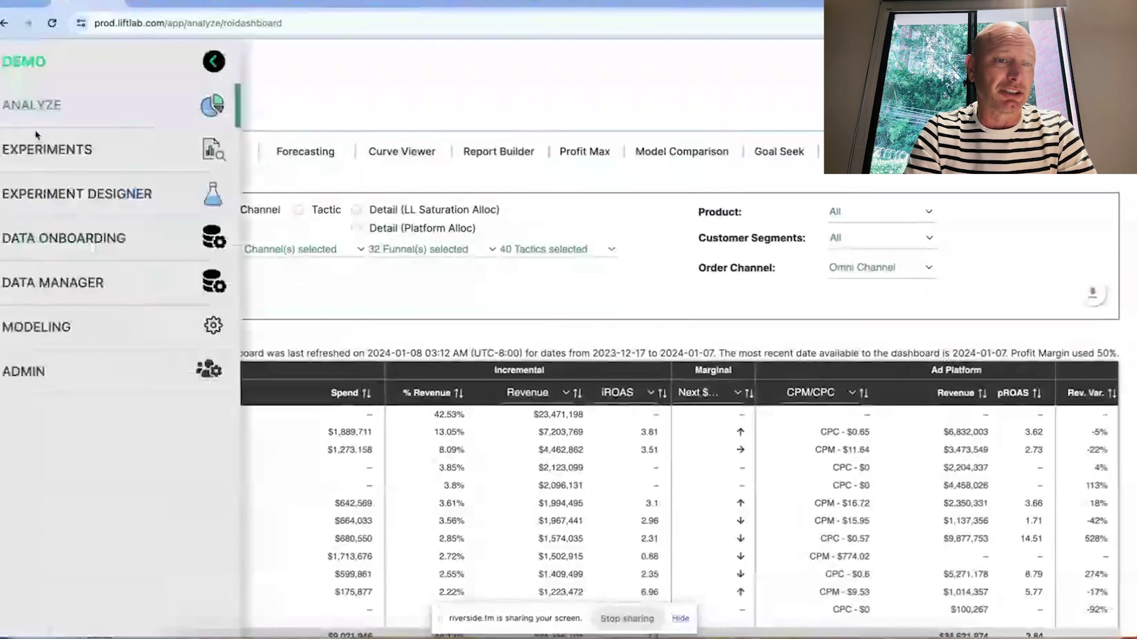
click(39, 203)
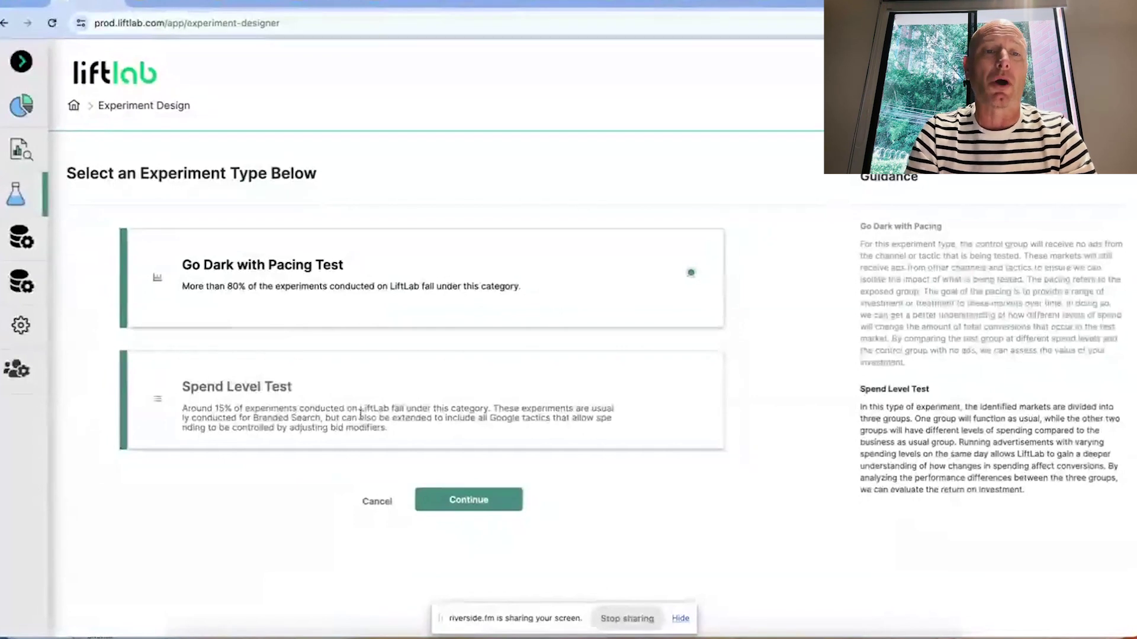
click(441, 274)
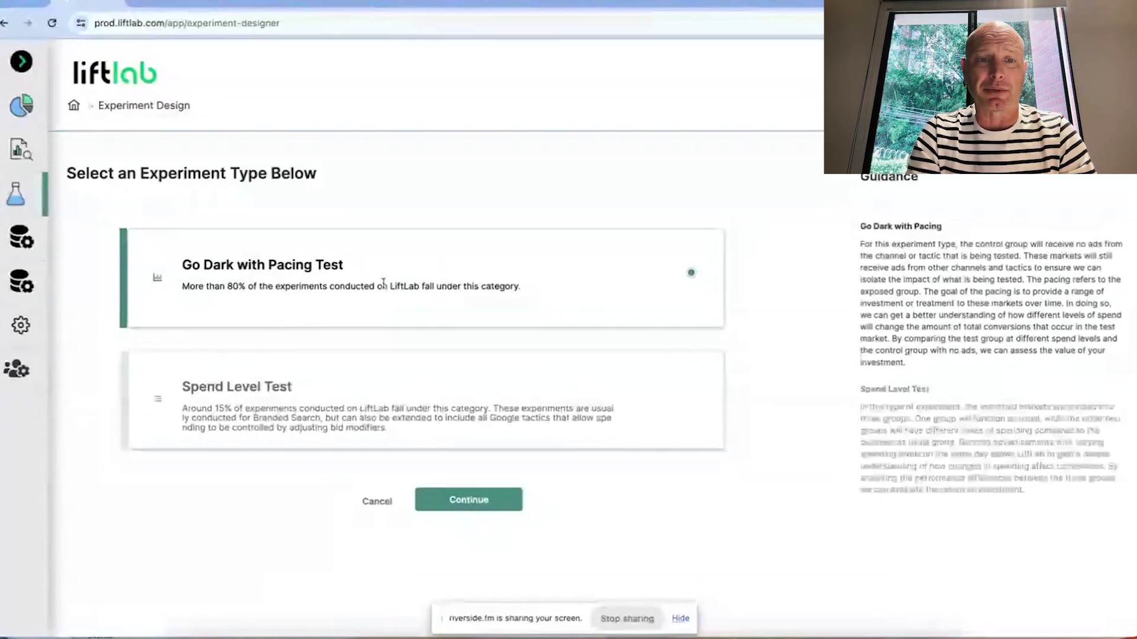
click(457, 501)
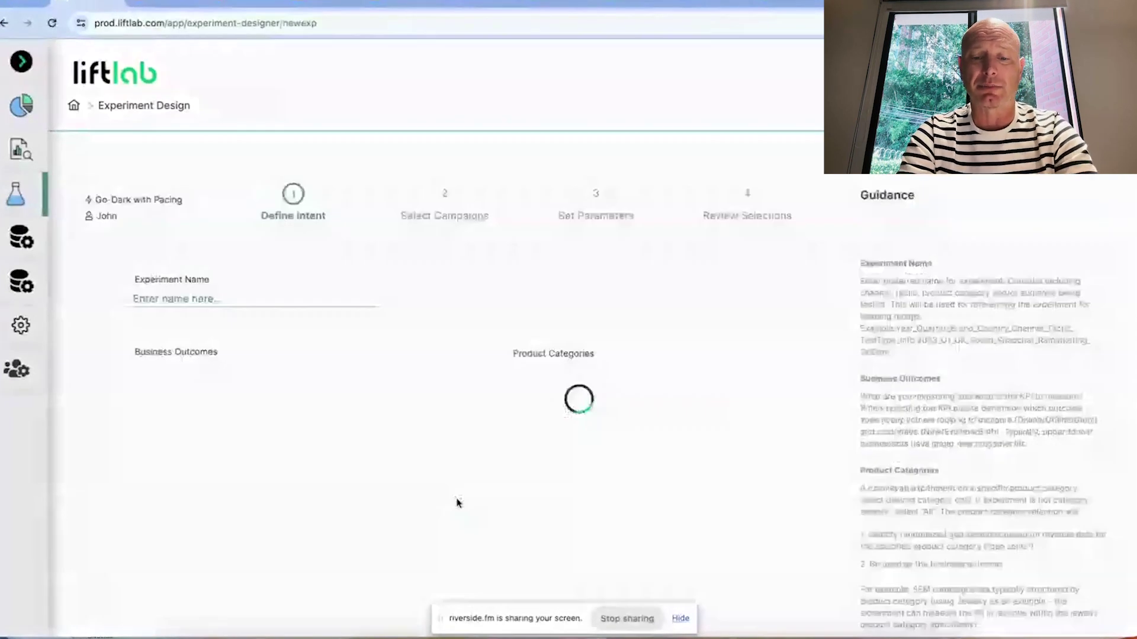
- Name it 'Experiment Name', measuring E-Commerce, Offline and New Customer (online) across All product categories
click(246, 294)
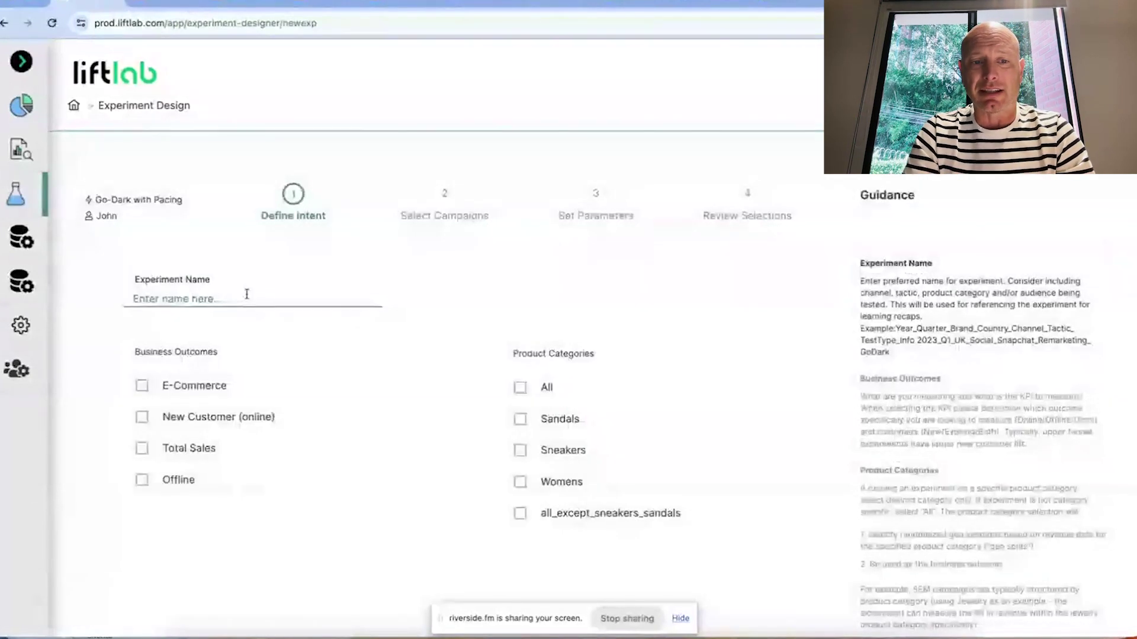
text(Experiment N)
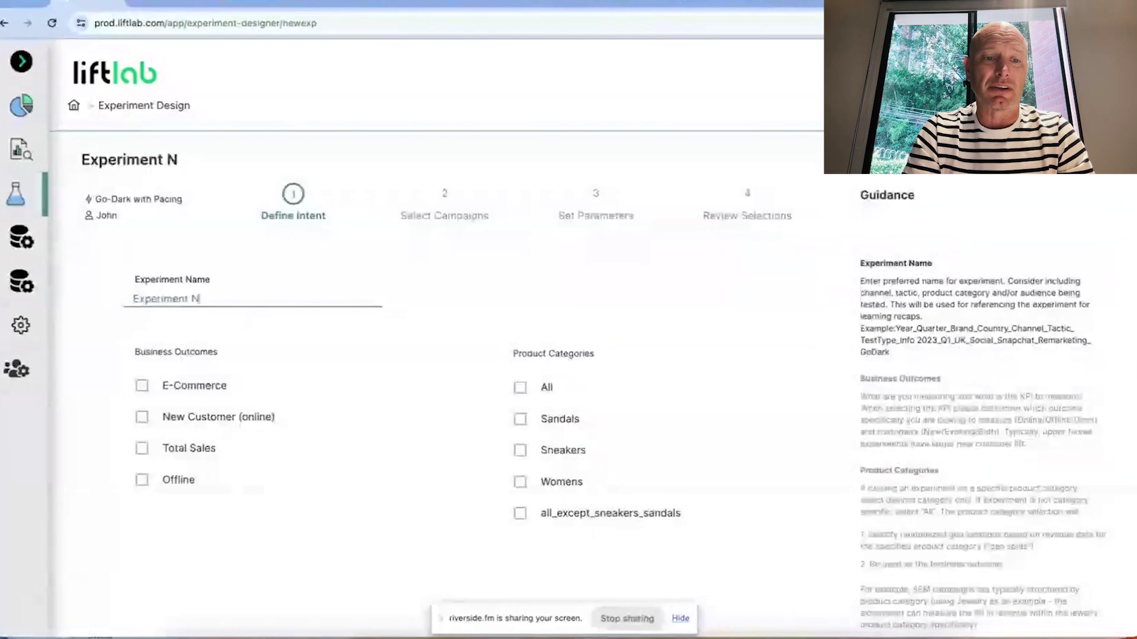
text(ame)
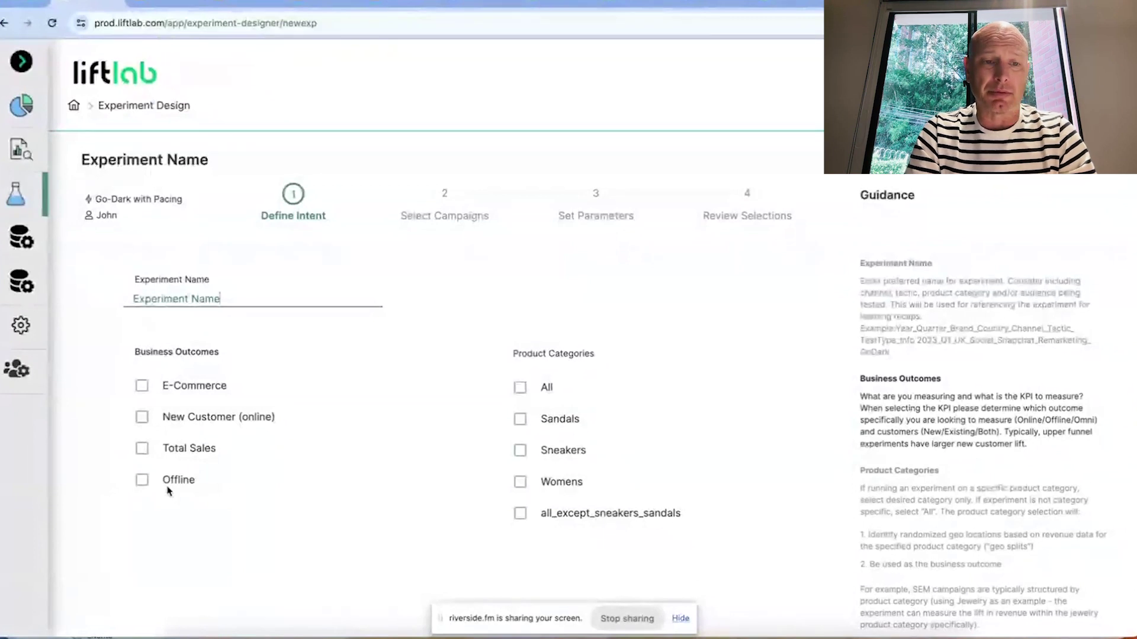
click(142, 387)
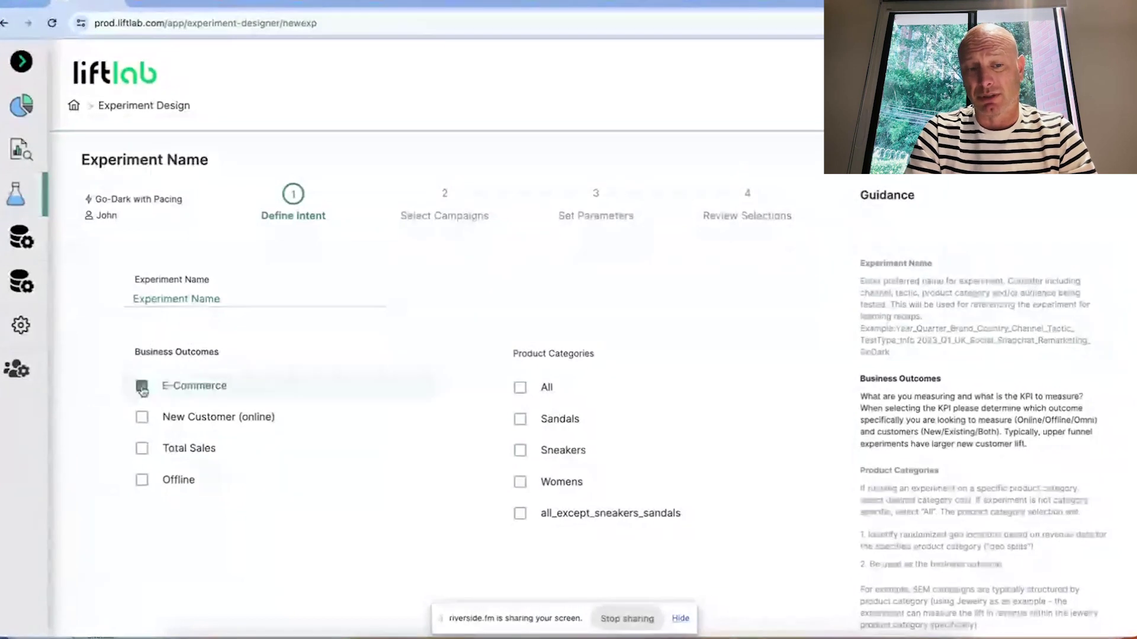
click(145, 481)
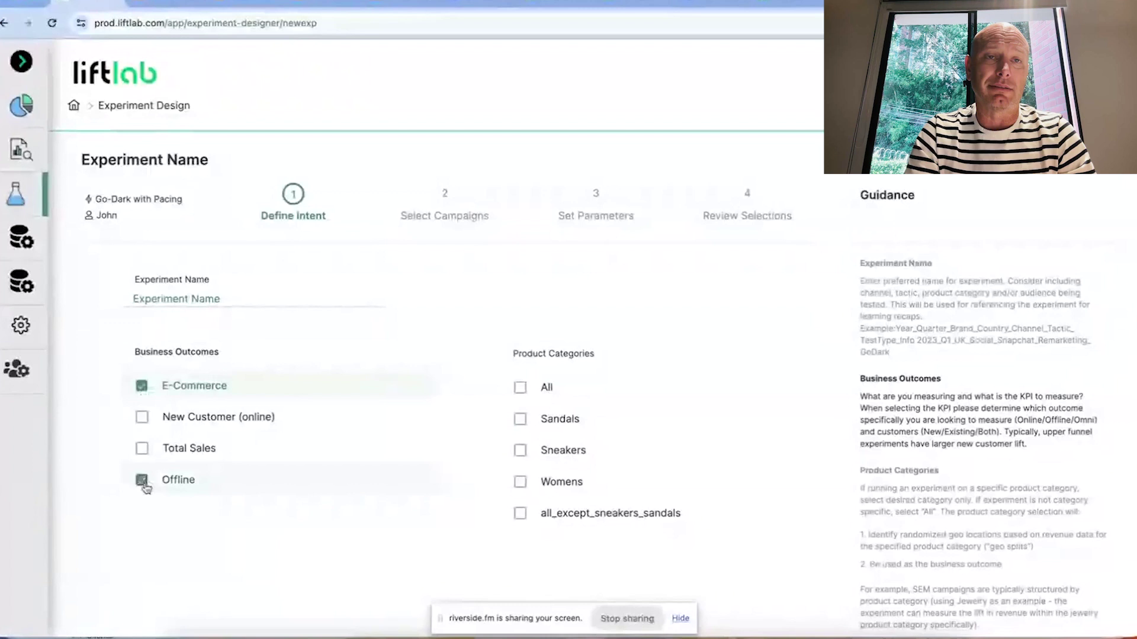
click(141, 419)
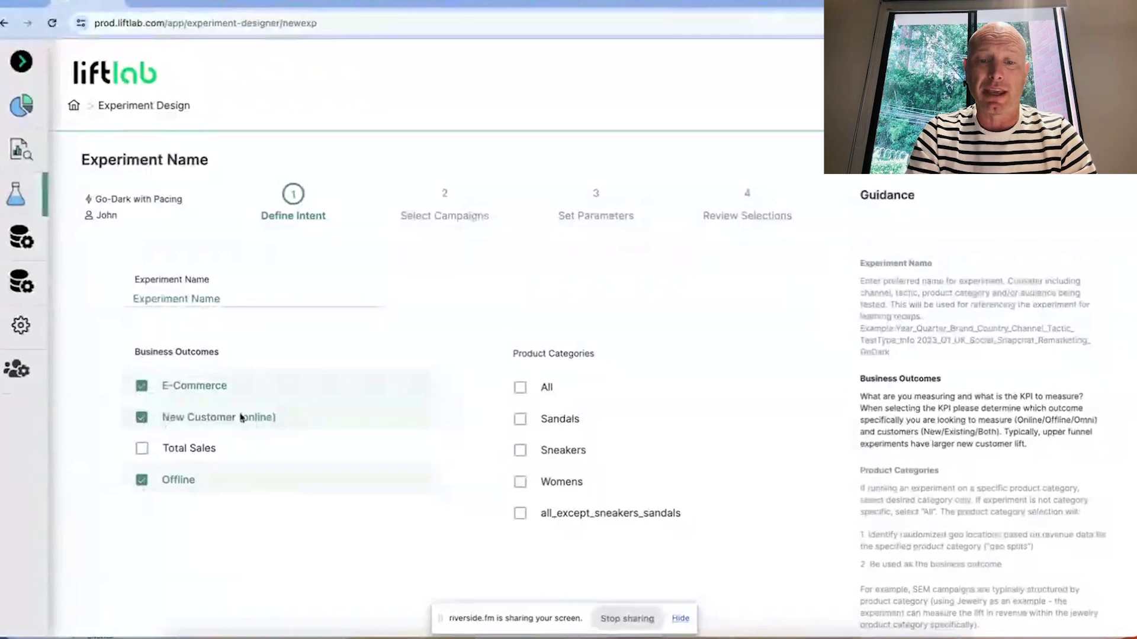
click(520, 389)
scroll(733, 459, down, 2)
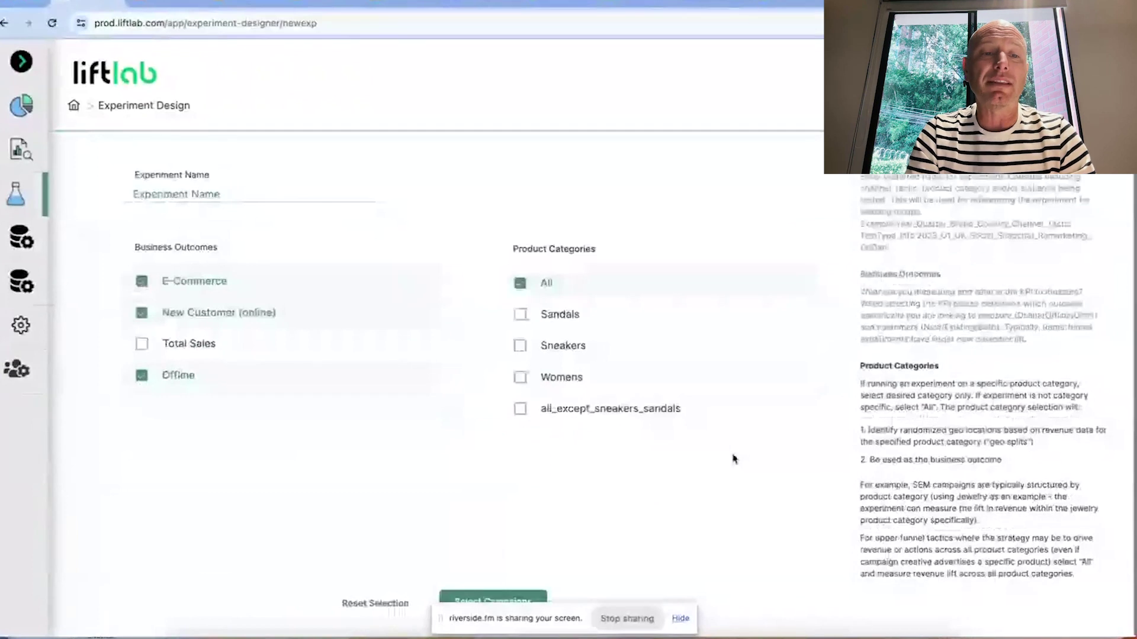
click(493, 598)
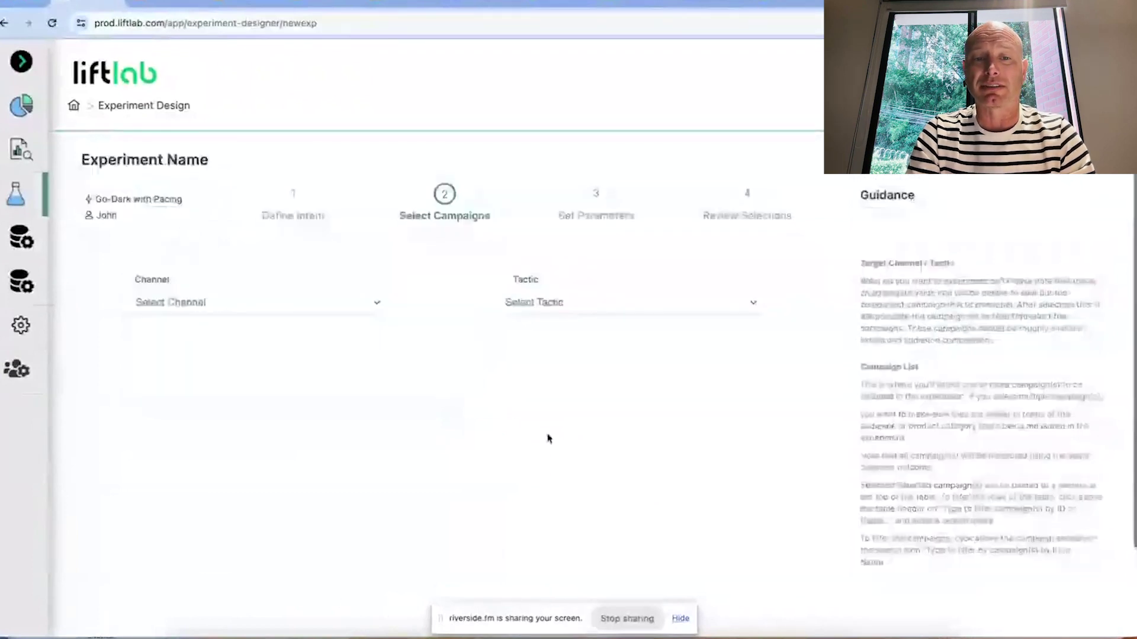
- Choose Google Shopping as the channel to test
click(361, 310)
scroll(327, 420, down, 2)
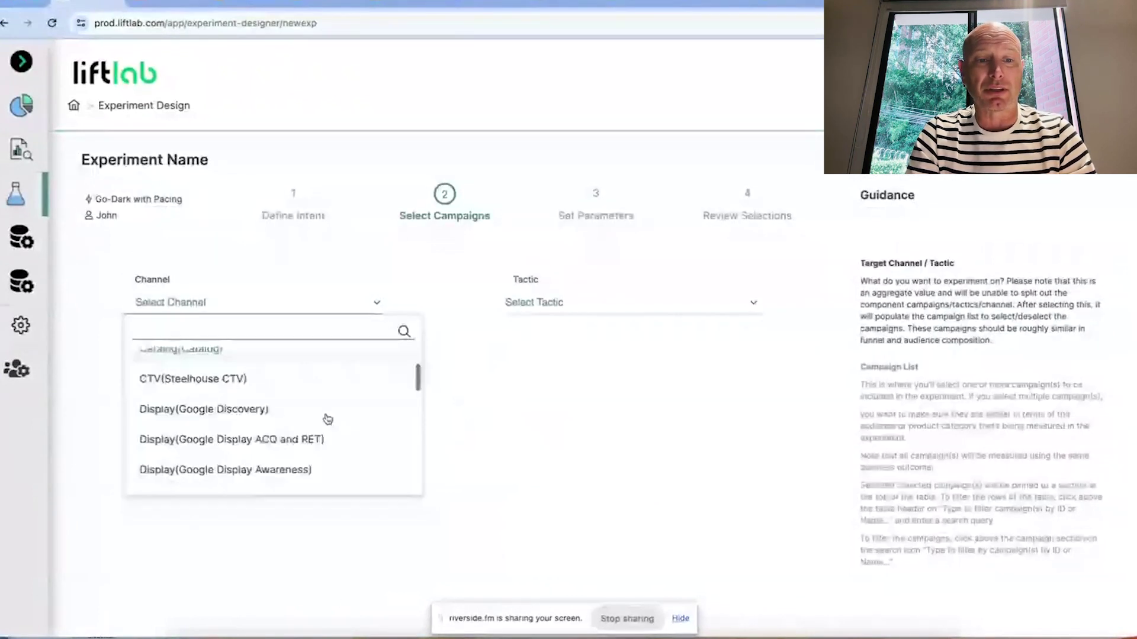
scroll(328, 419, down, 3)
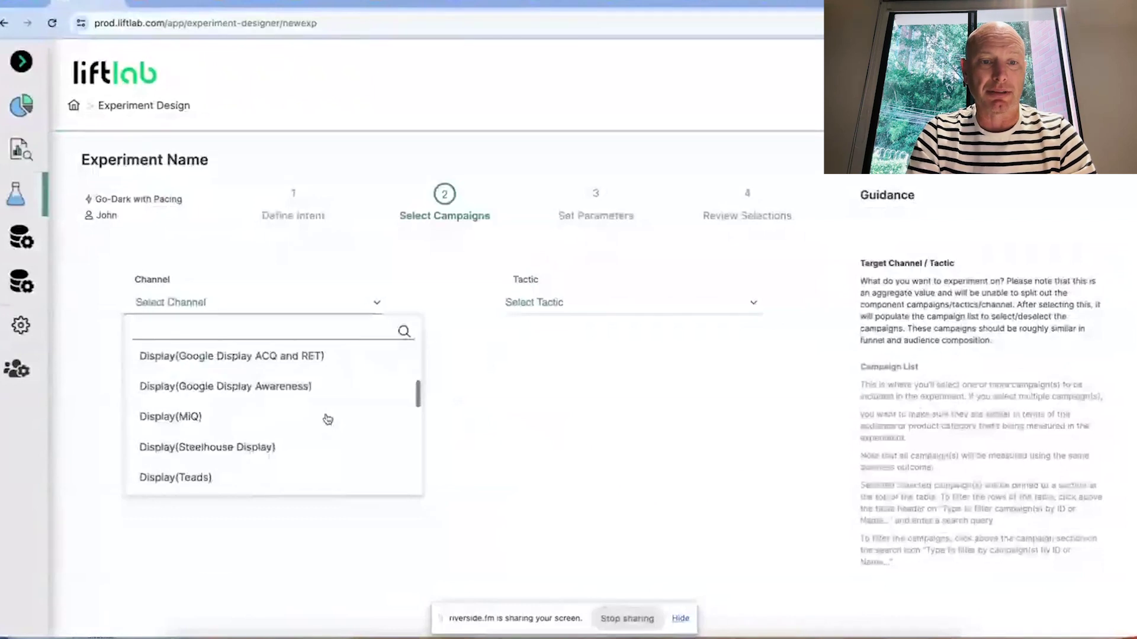
scroll(327, 420, up, 3)
scroll(327, 419, down, 1)
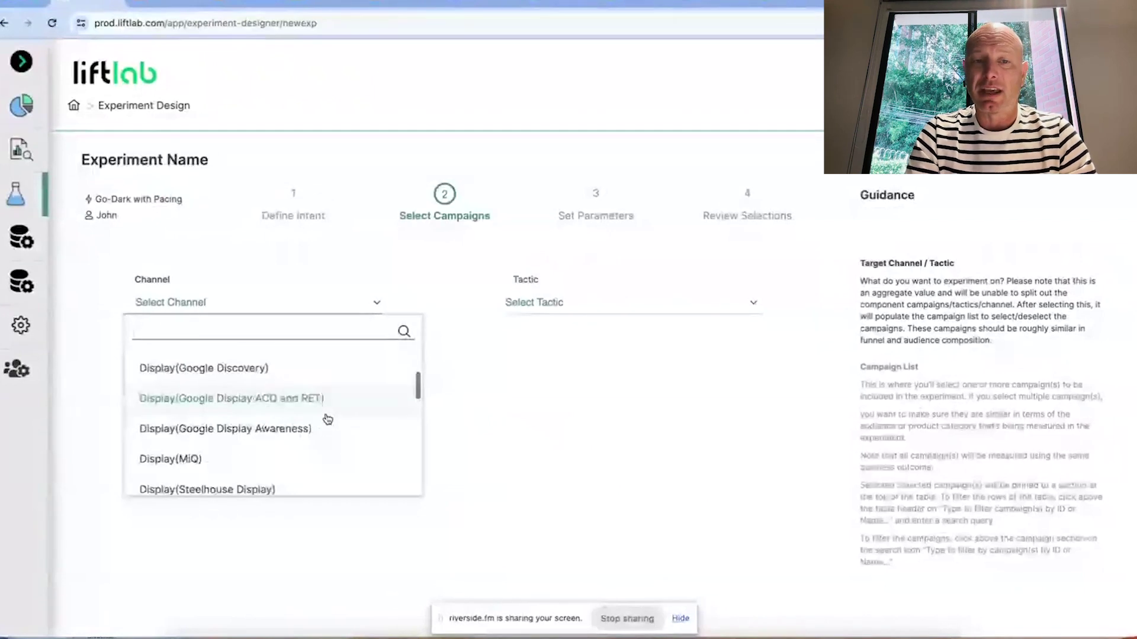
scroll(327, 419, down, 4)
click(296, 450)
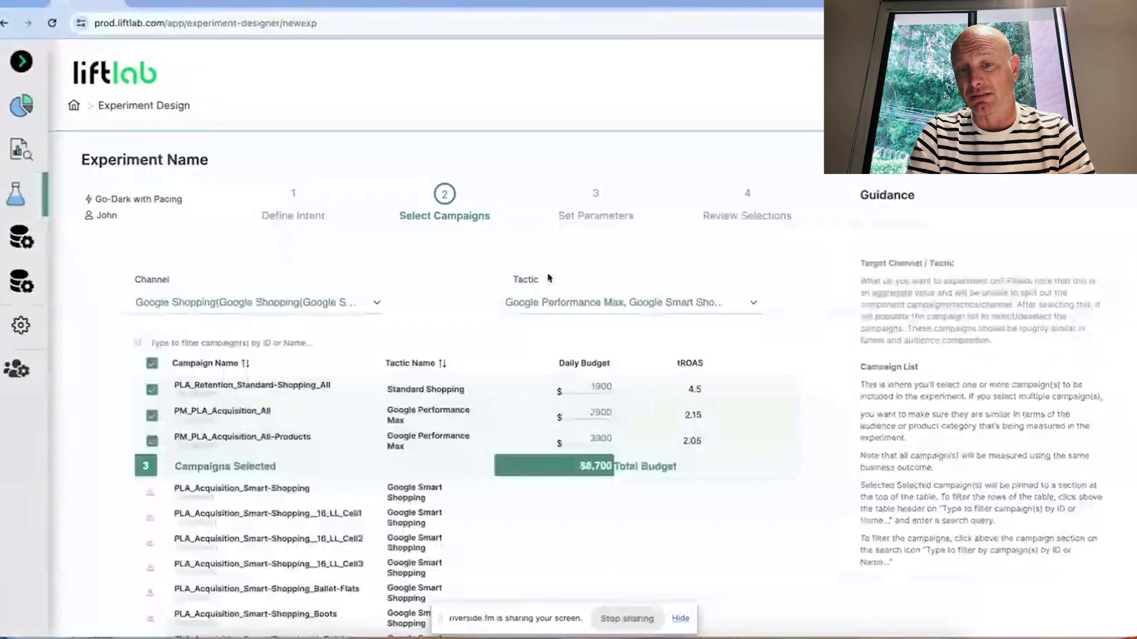
- Narrow tactics to Google Performance Max only, leaving two campaigns at $6,800 daily
click(555, 300)
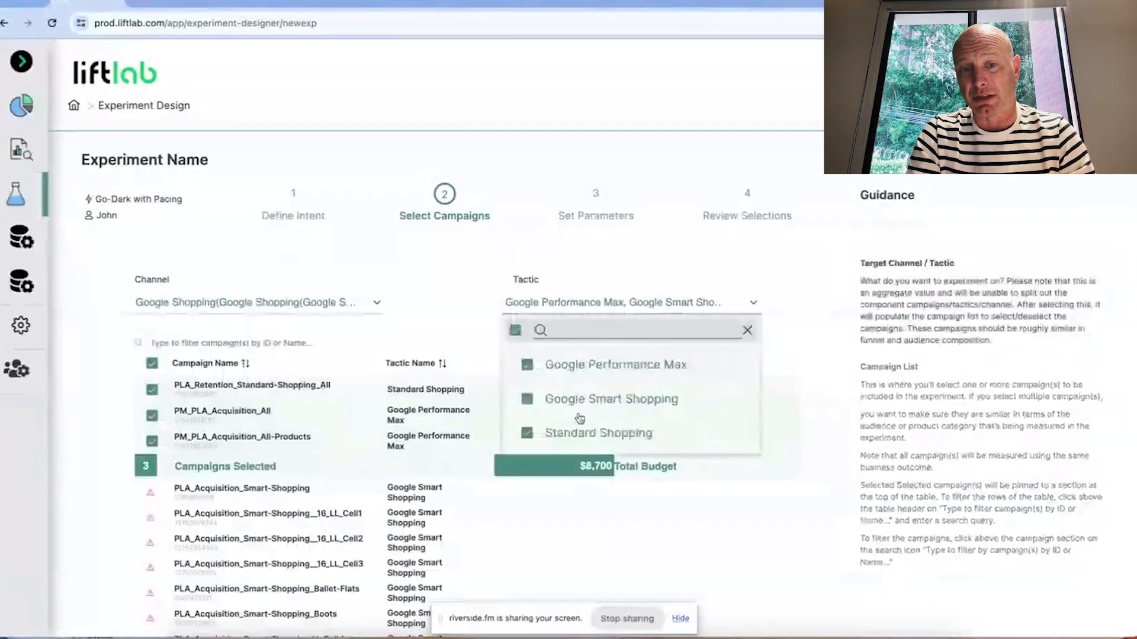
click(514, 331)
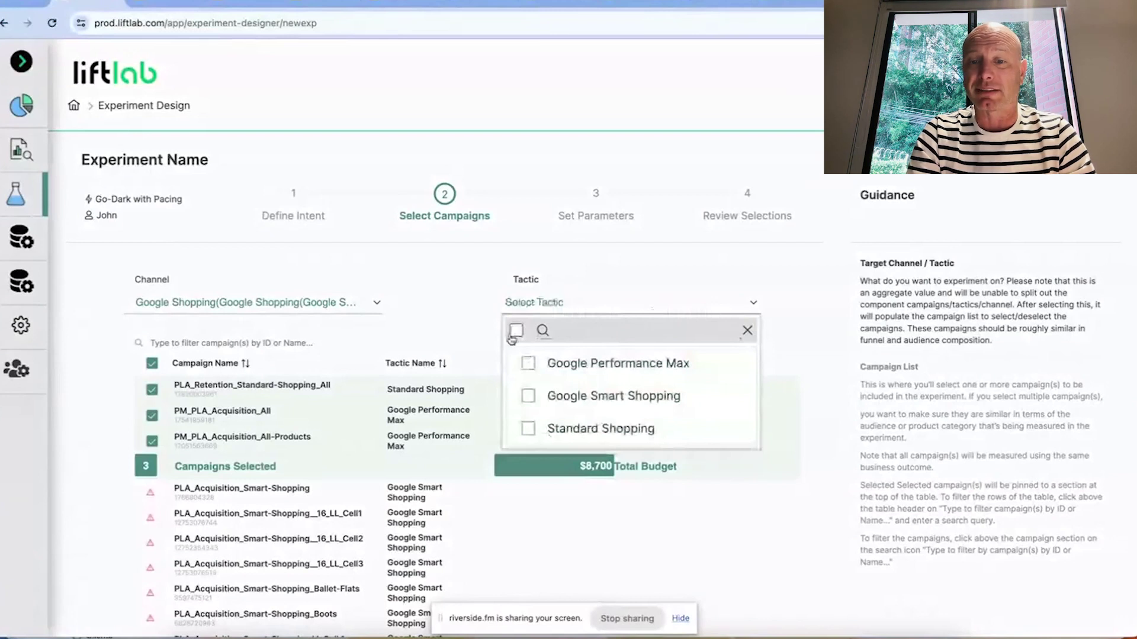
click(527, 363)
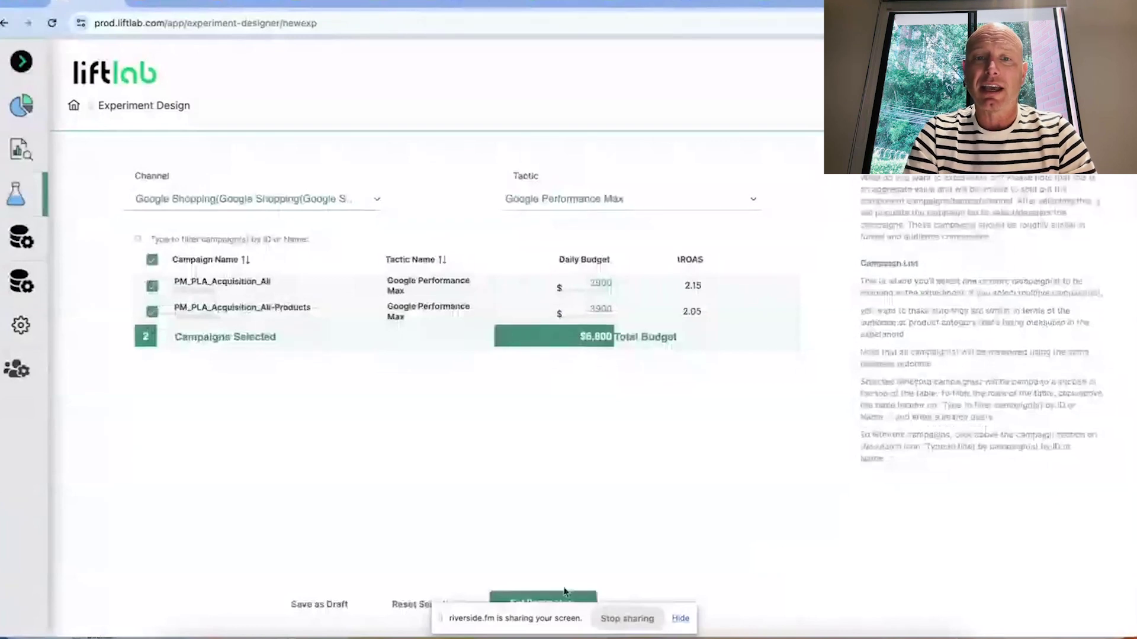
- Save the second US DMA matched market pair, checking Salt Lake City and Spokane on map and table
click(543, 598)
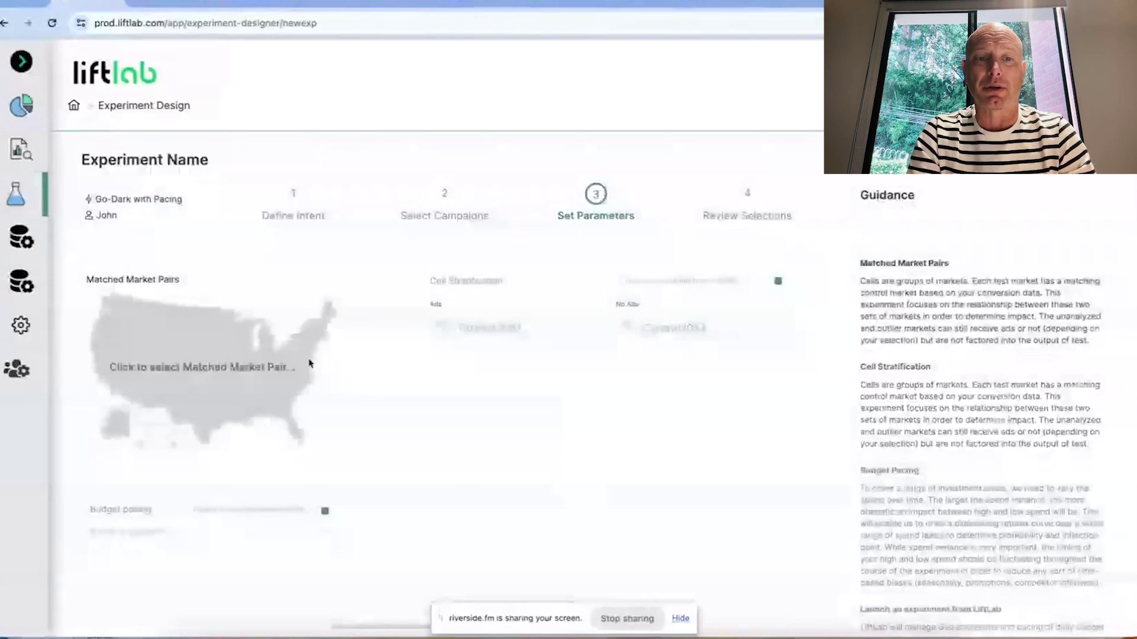
click(217, 373)
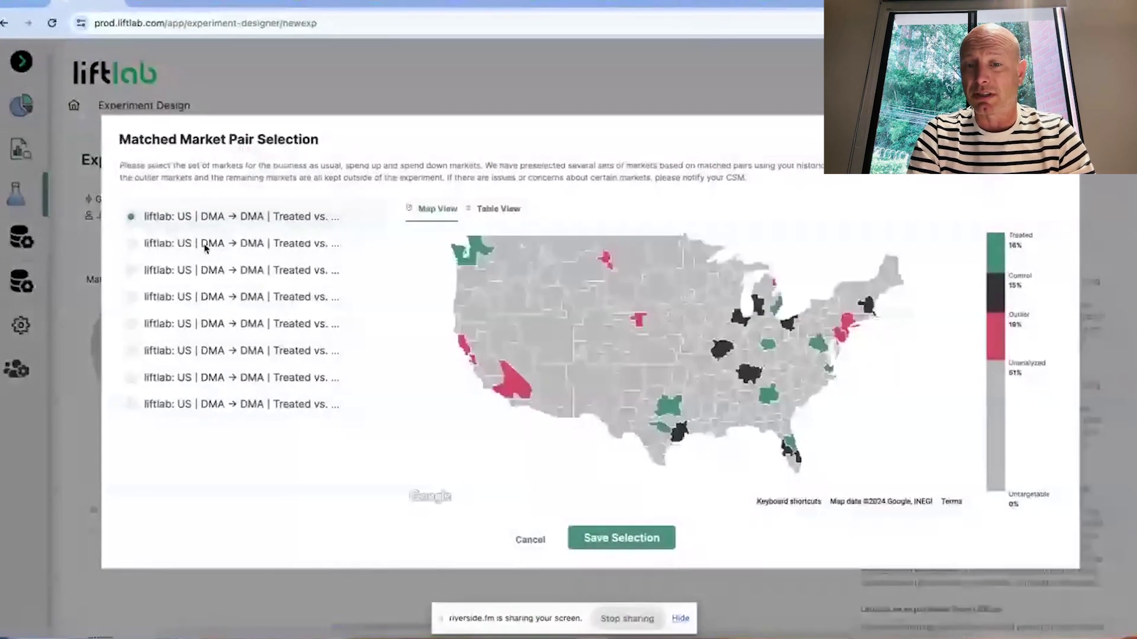
click(205, 248)
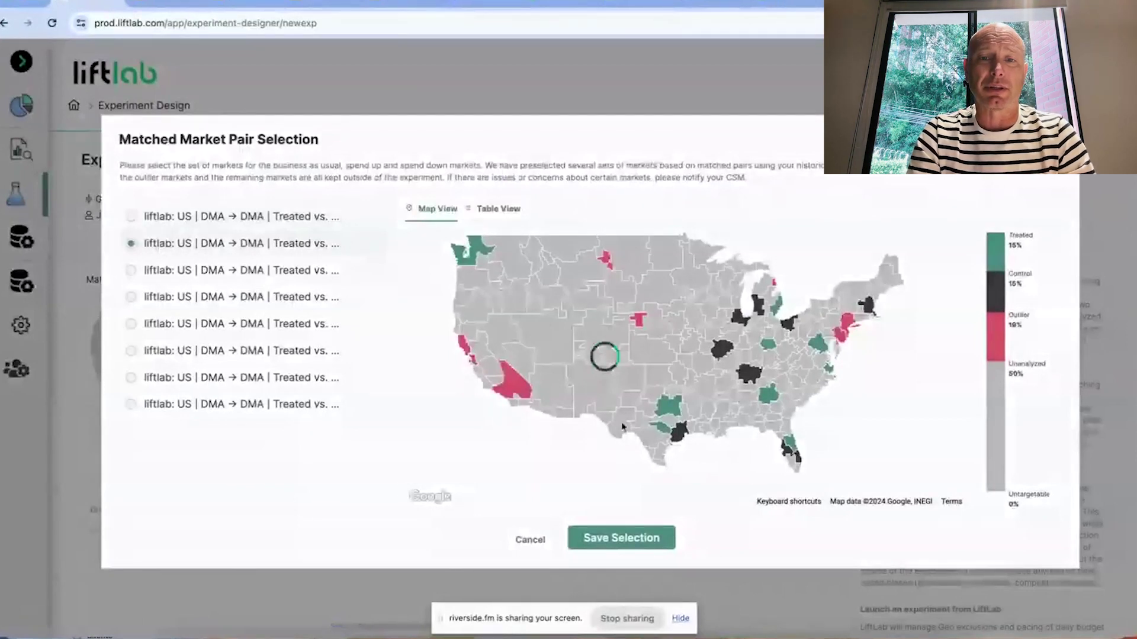
click(539, 334)
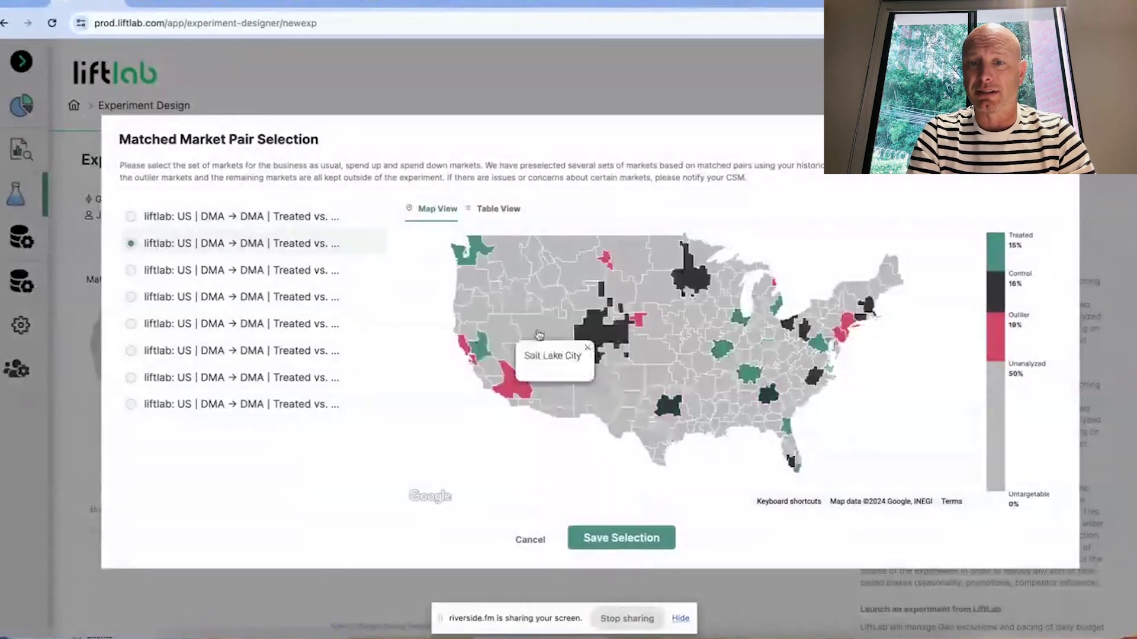
click(491, 245)
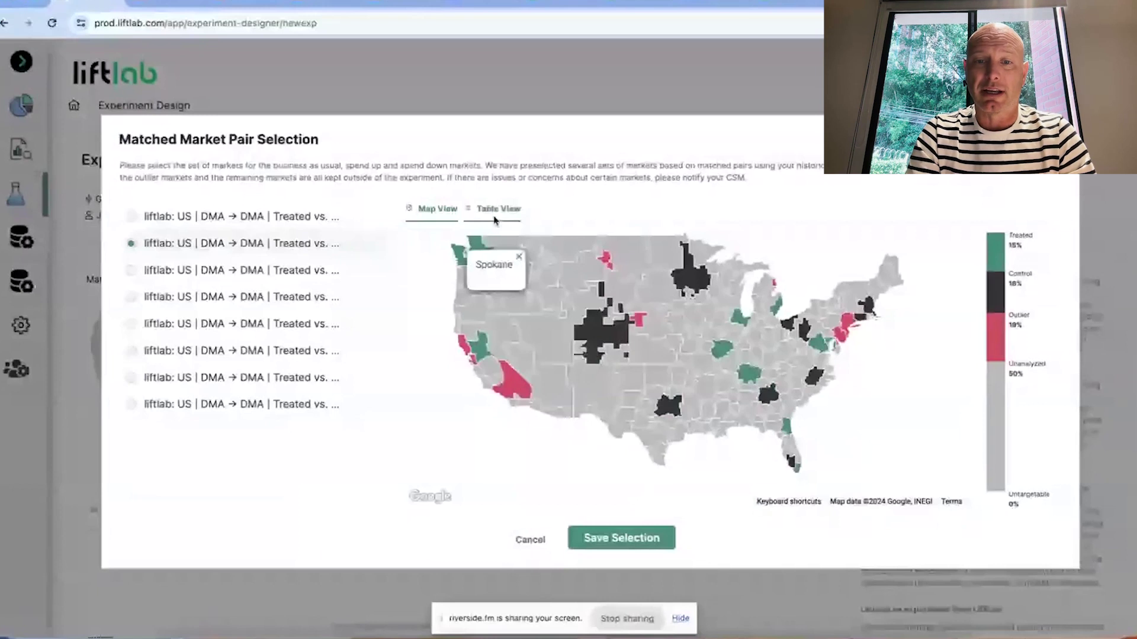
click(494, 216)
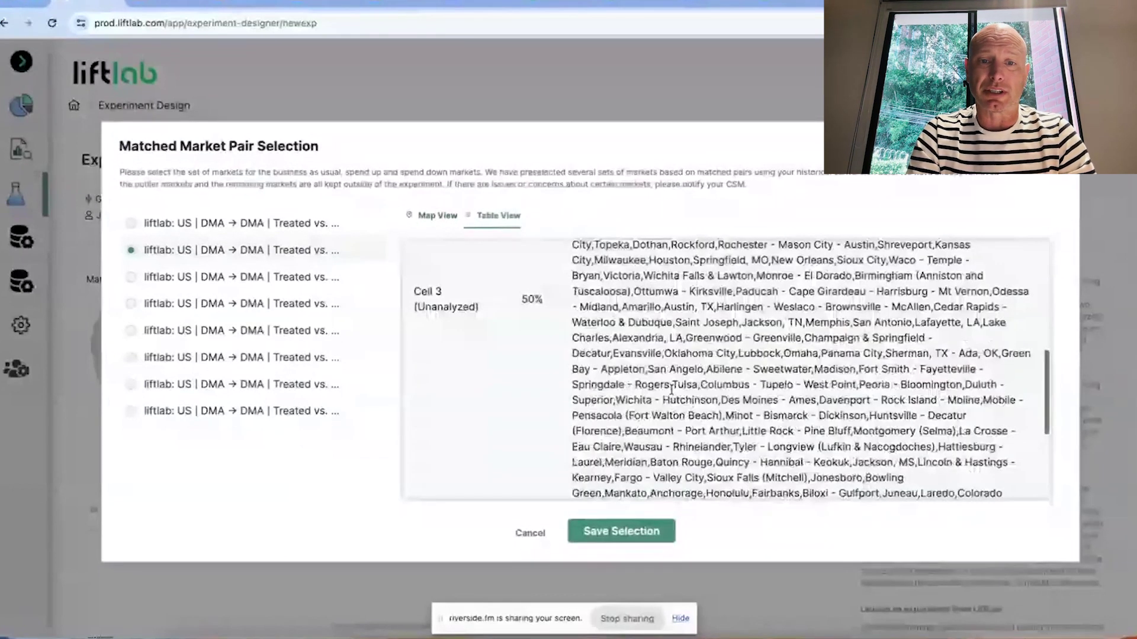
click(625, 531)
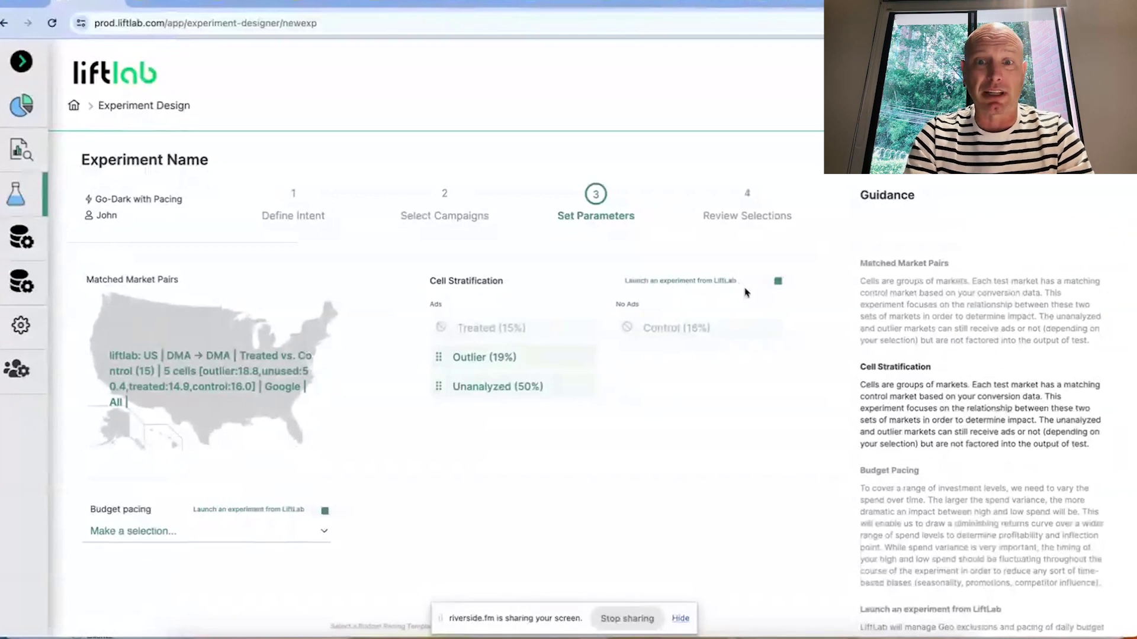
- Use 'Budget template 6-weeks max 40pct' pacing and scroll its daily budget and tROAS chart to later dates
scroll(380, 435, down, 2)
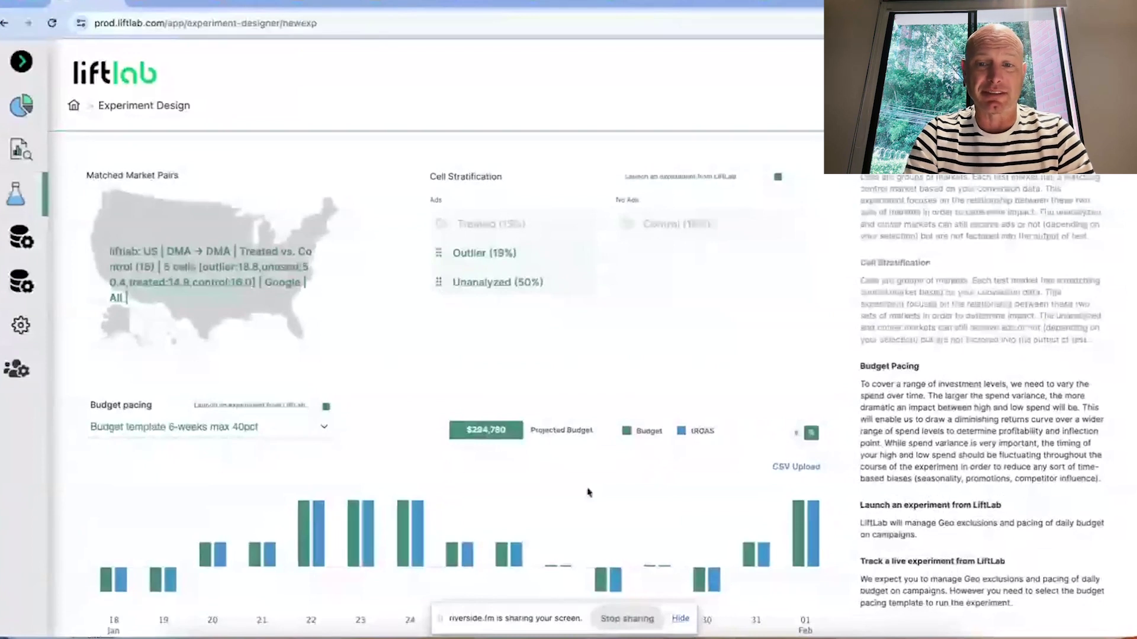
scroll(588, 492, down, 1)
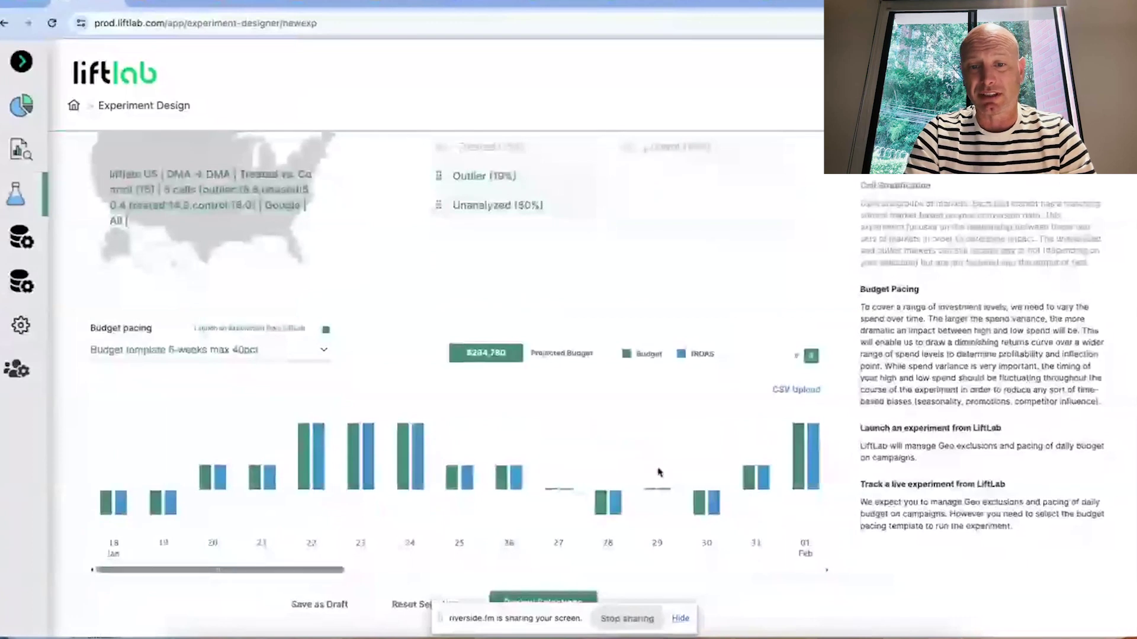
drag(308, 570, 404, 577)
- Scroll the Review Selections summary listing both Performance Max campaigns totalling $6,800 and targeted geos
click(527, 599)
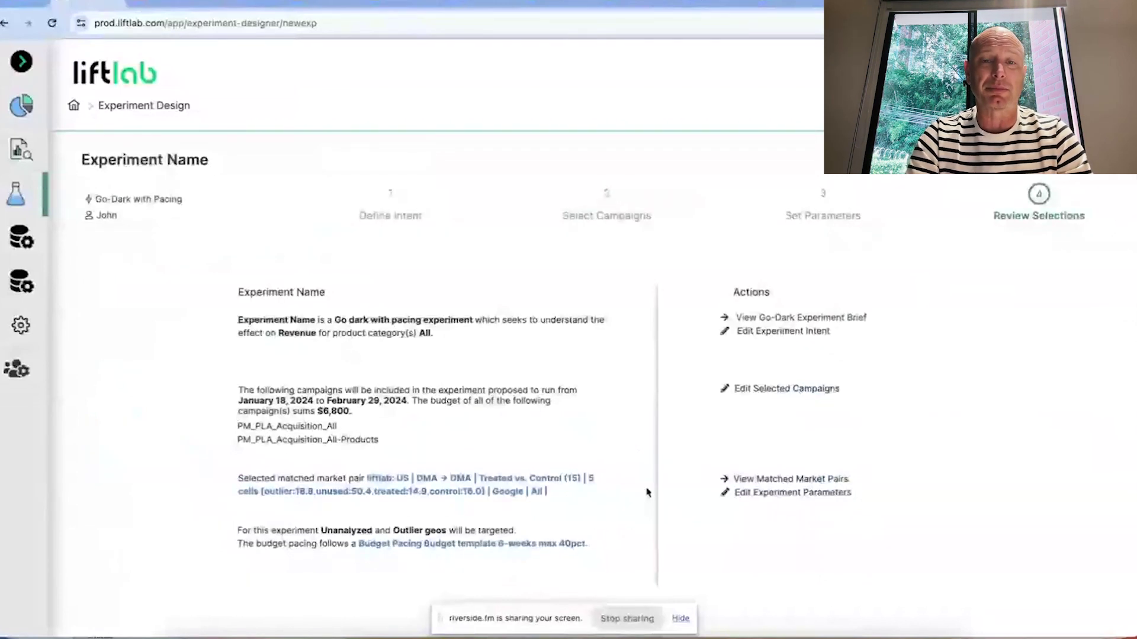
scroll(647, 492, down, 3)
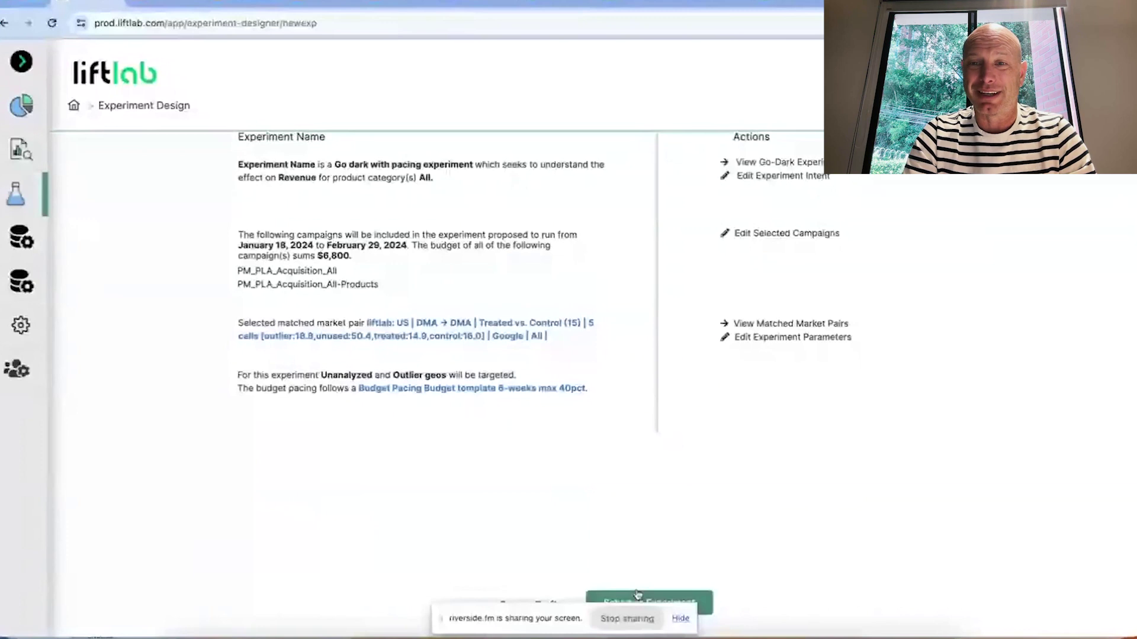
scroll(632, 524, up, 3)
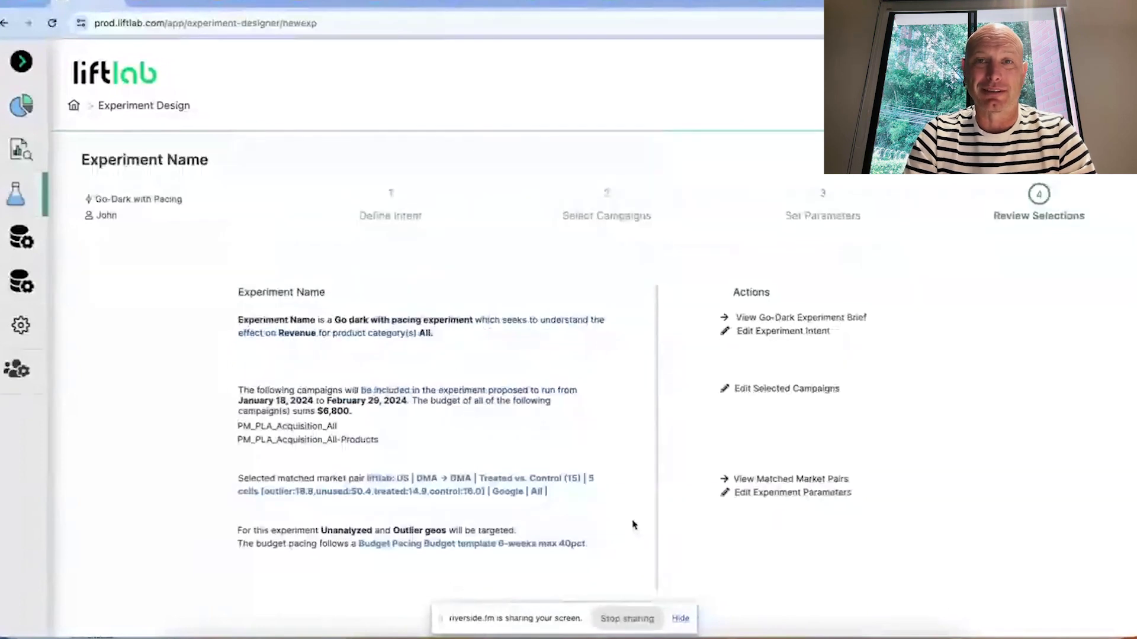